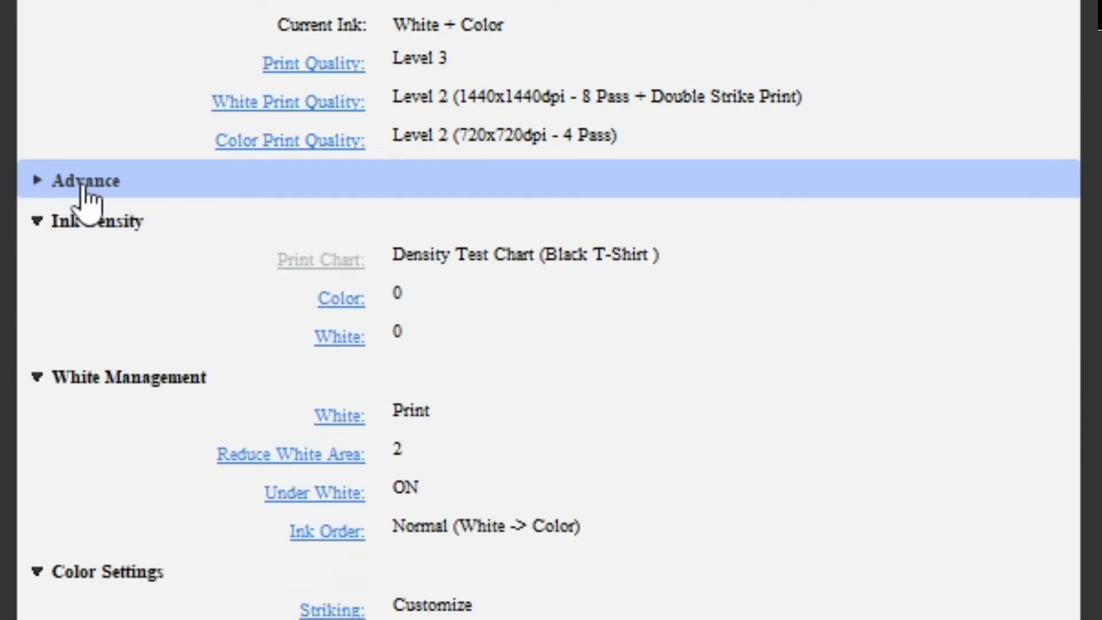
Step: Look at the print direction options and scroll down the settings panel
left_click(86, 612)
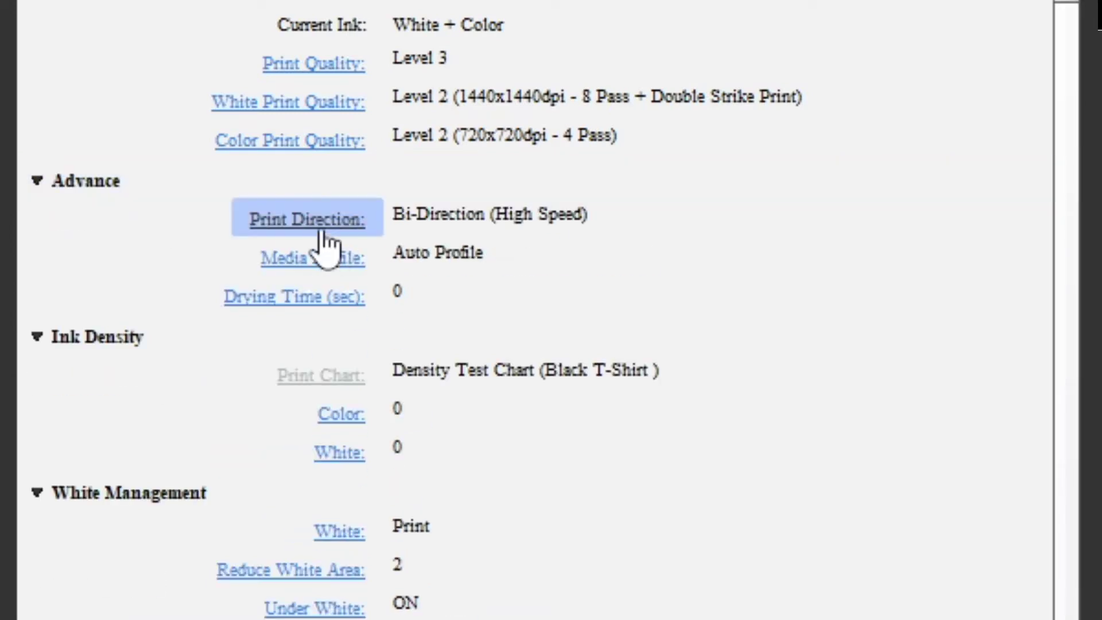
left_click(255, 221)
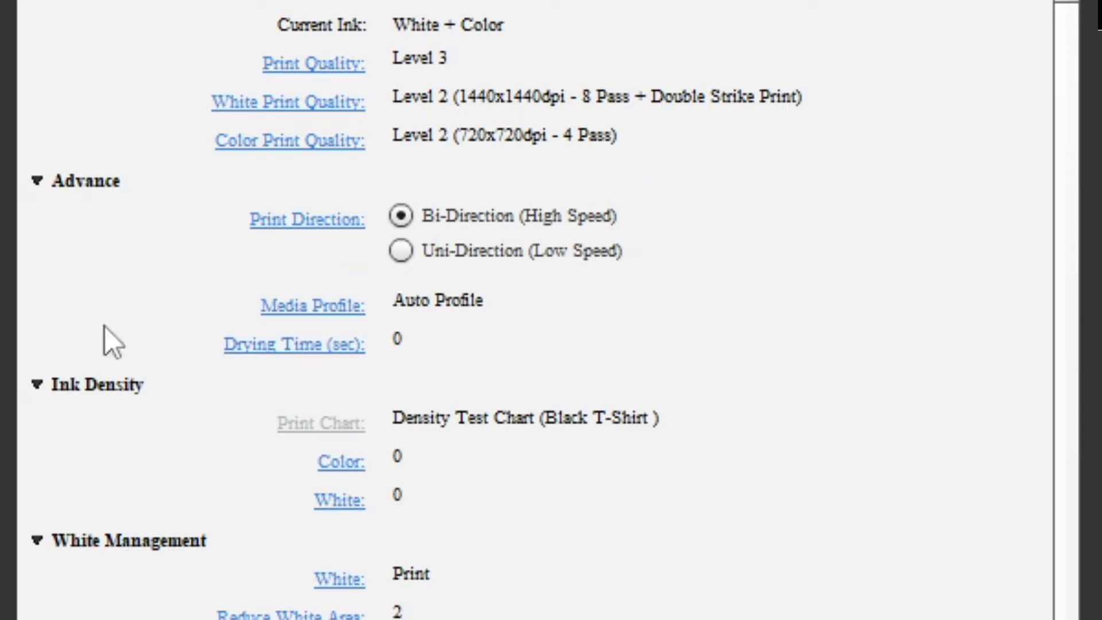
left_click_drag(140, 387, 128, 46)
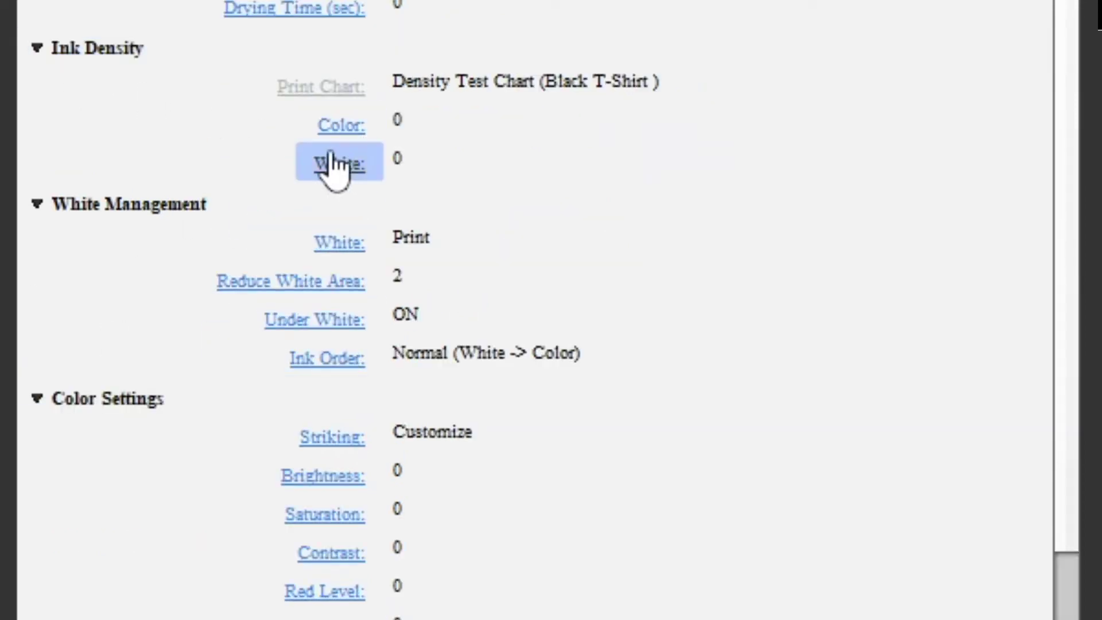
Step: Set the ink density to Color 15 and White -50
left_click(341, 127)
left_click(343, 219)
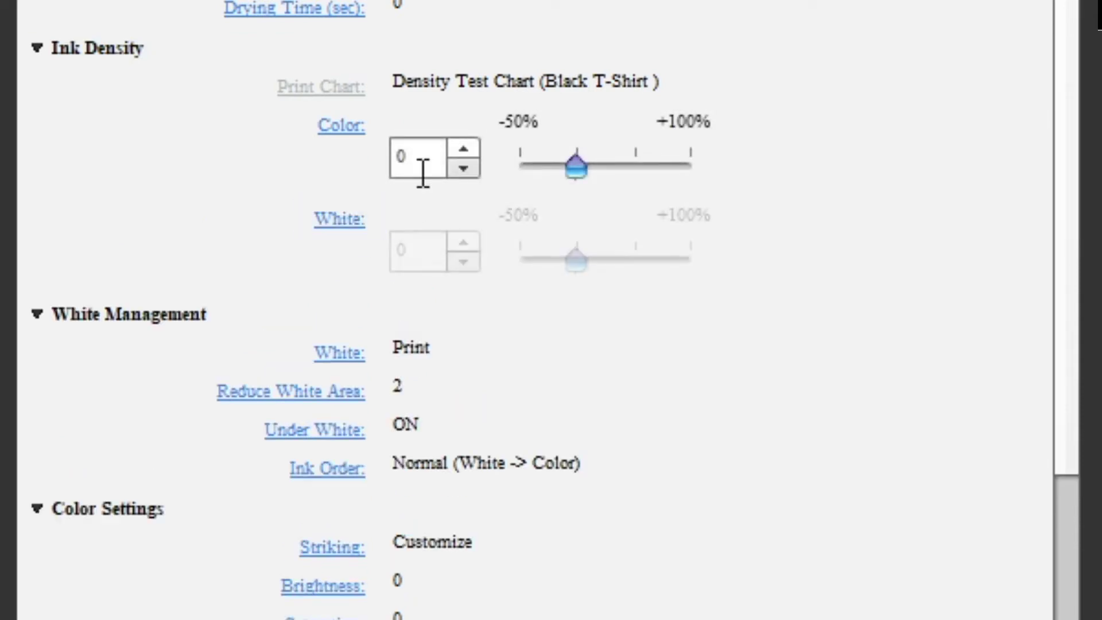
left_click(463, 146)
left_click(463, 146)
left_click(462, 146)
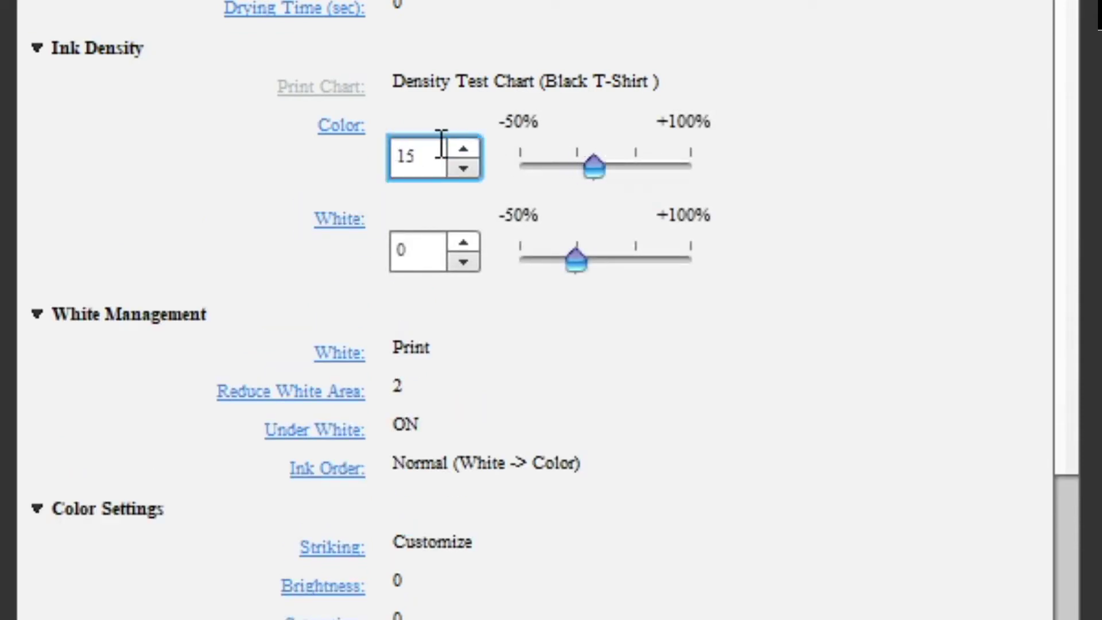
left_click_drag(577, 268, 509, 273)
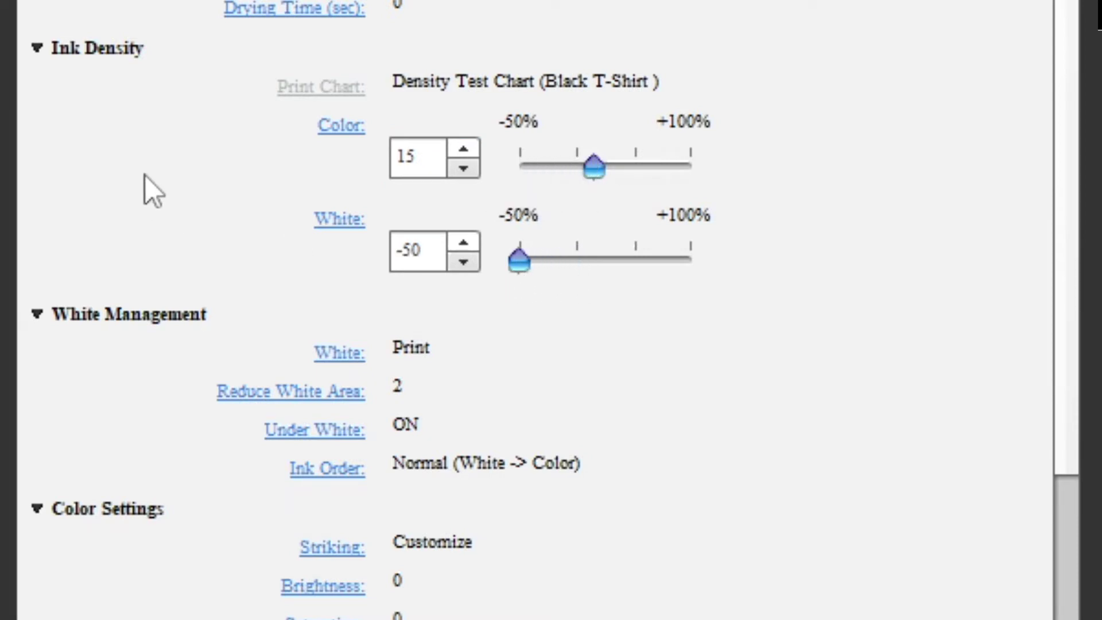
Step: Change the White Management ink order to Reverse (Color -> White)
scroll(149, 172, "down", 3)
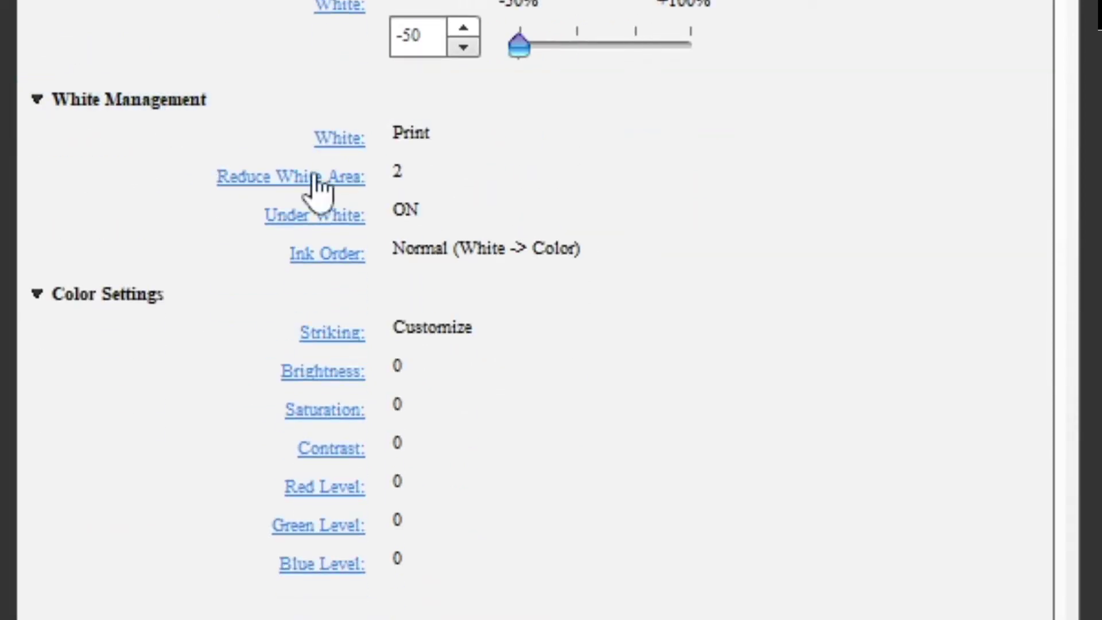
left_click(359, 254)
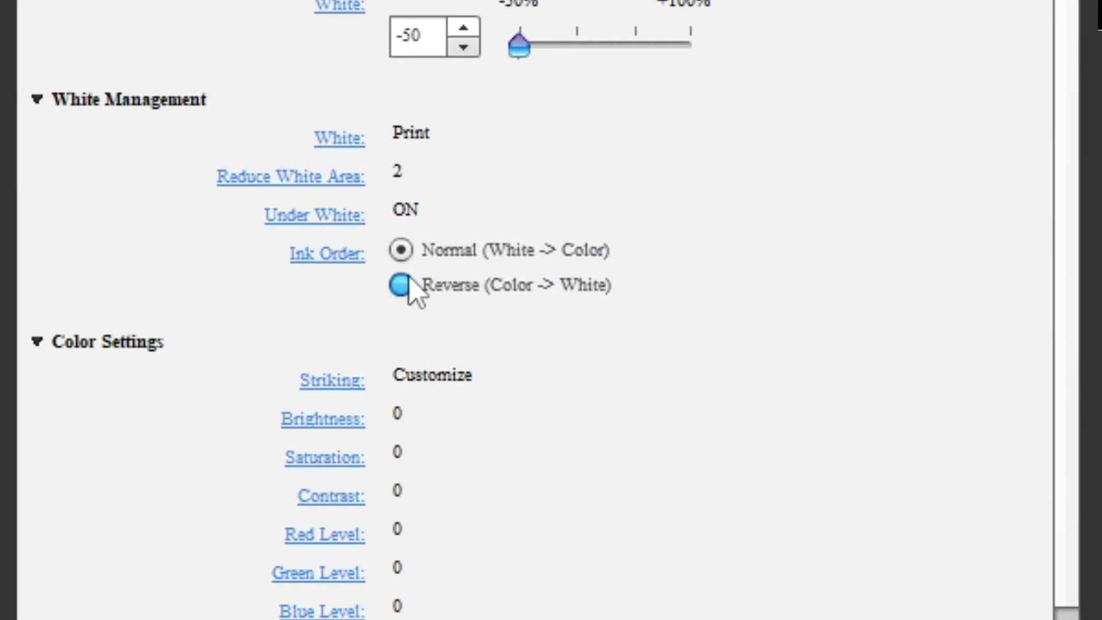
left_click(413, 296)
scroll(500, 43, "up", 3)
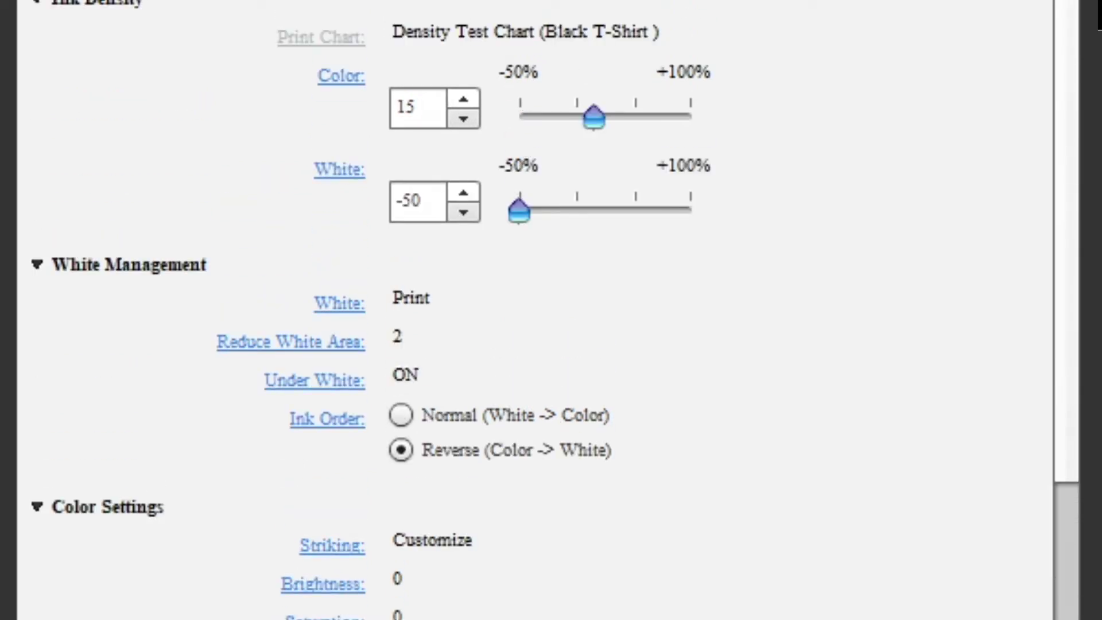
scroll(556, 310, "up", 1)
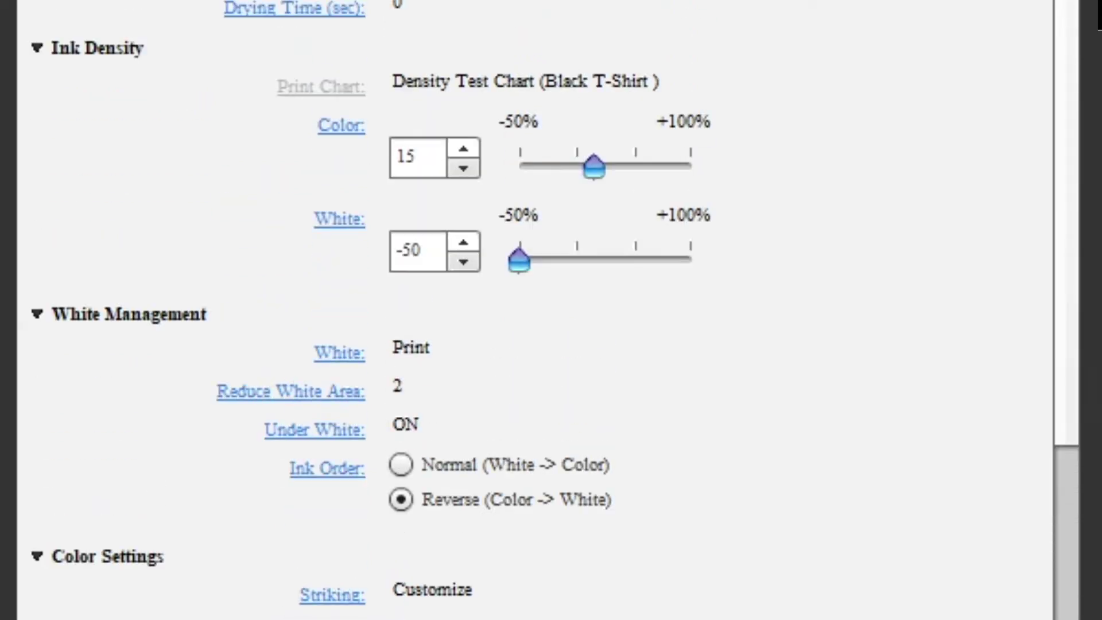
scroll(513, 150, "down", 5)
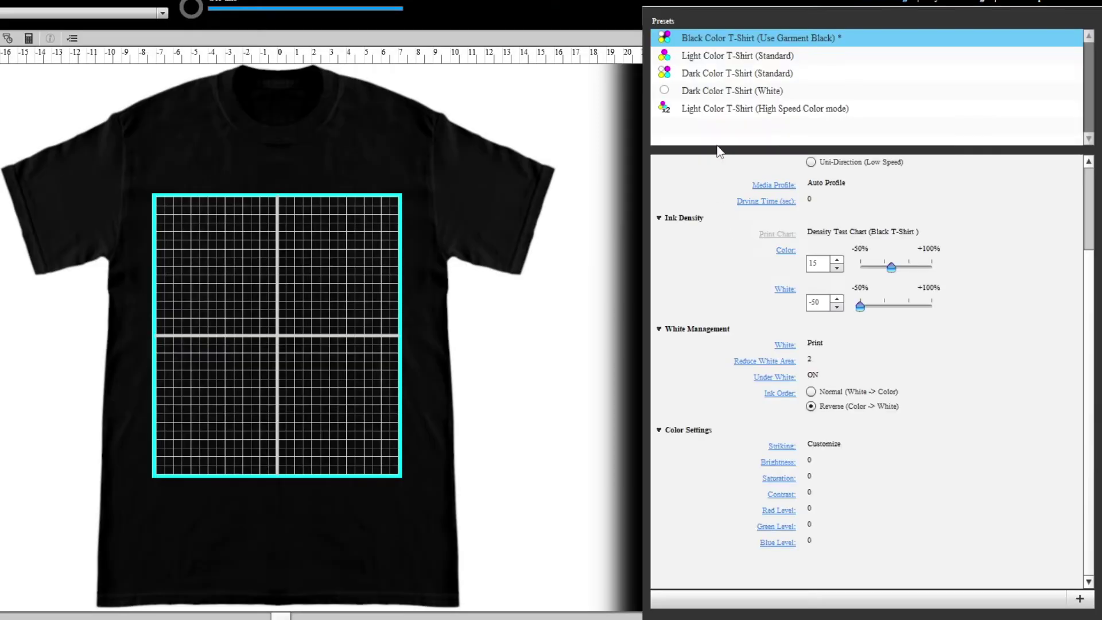
scroll(836, 344, "up", 4)
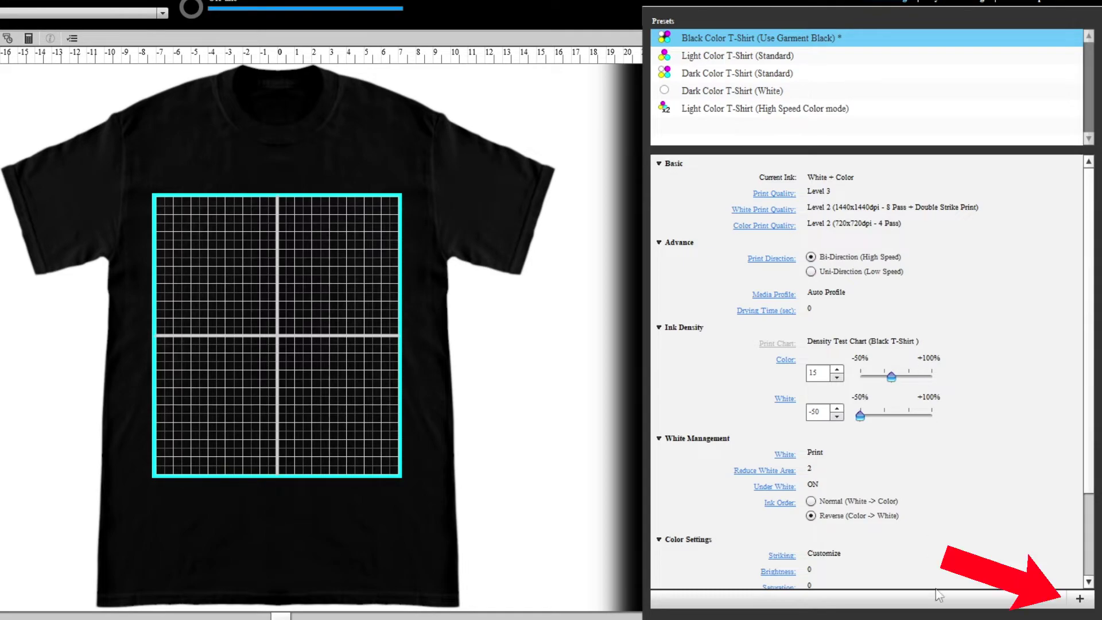
Step: Save the current print settings as a new preset named DTF and select it
left_click(1080, 598)
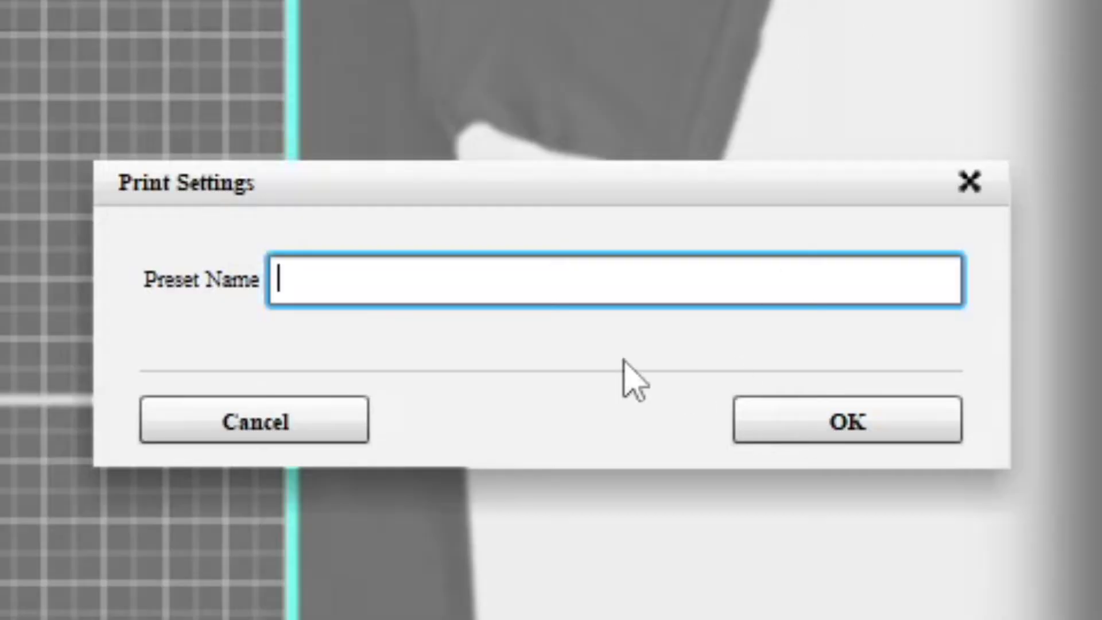
type("DTF")
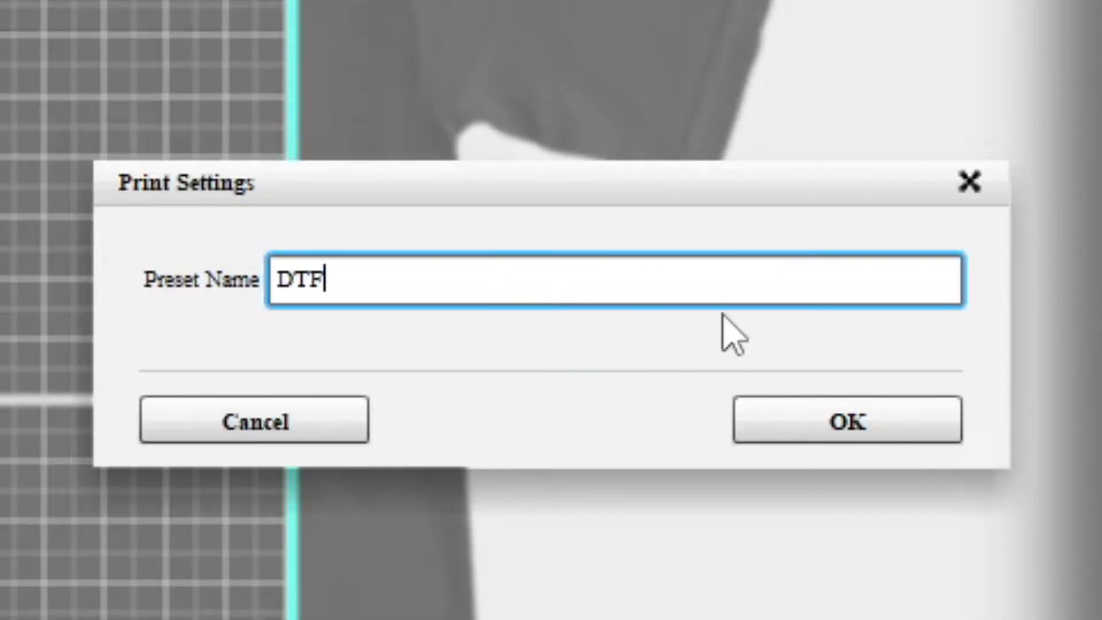
left_click(848, 420)
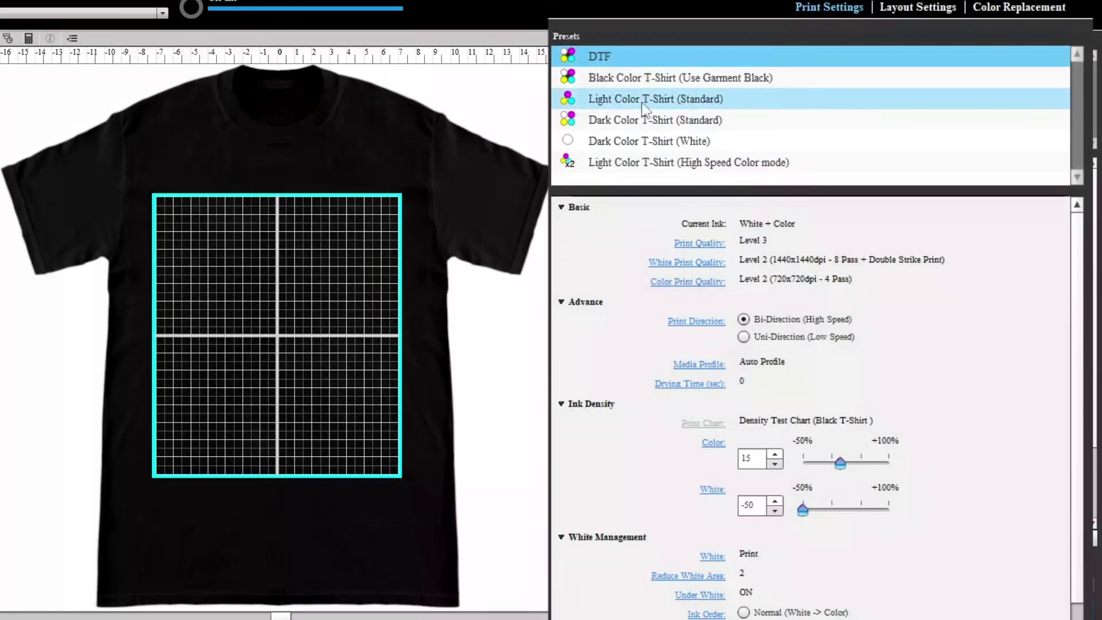
left_click(647, 77)
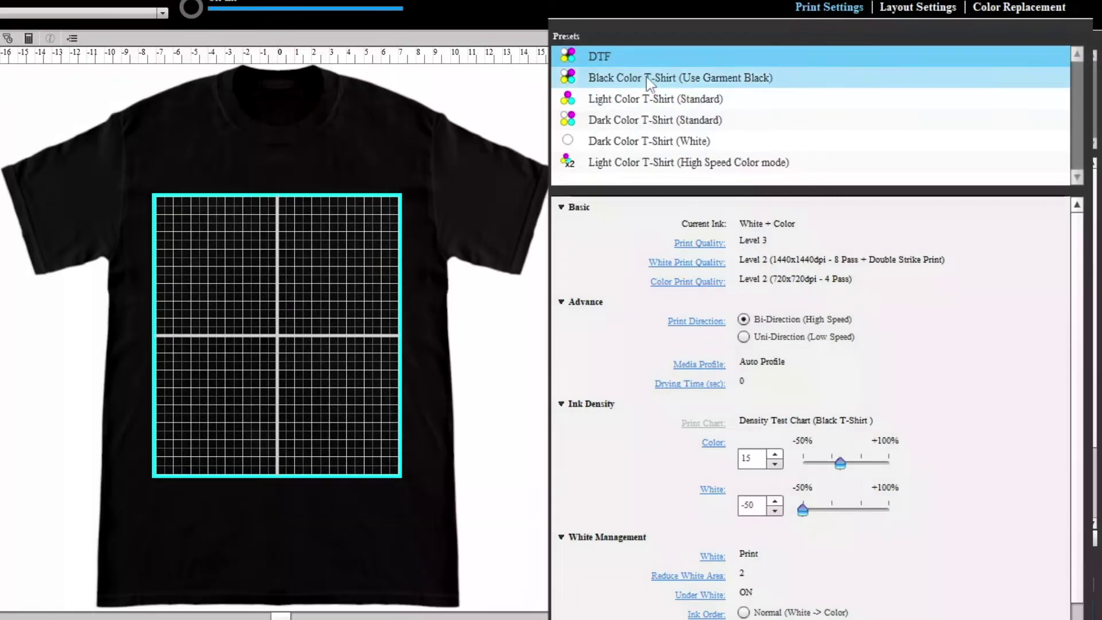
left_click(644, 99)
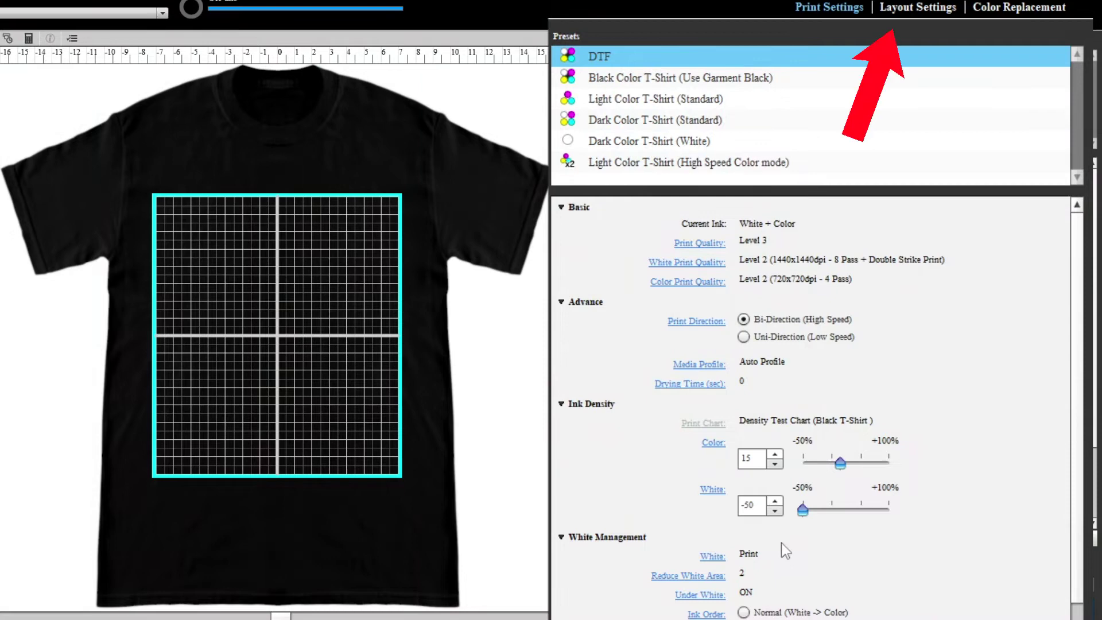
Step: Place the samurai artwork on the layout canvas, aligned top-center
left_click(916, 8)
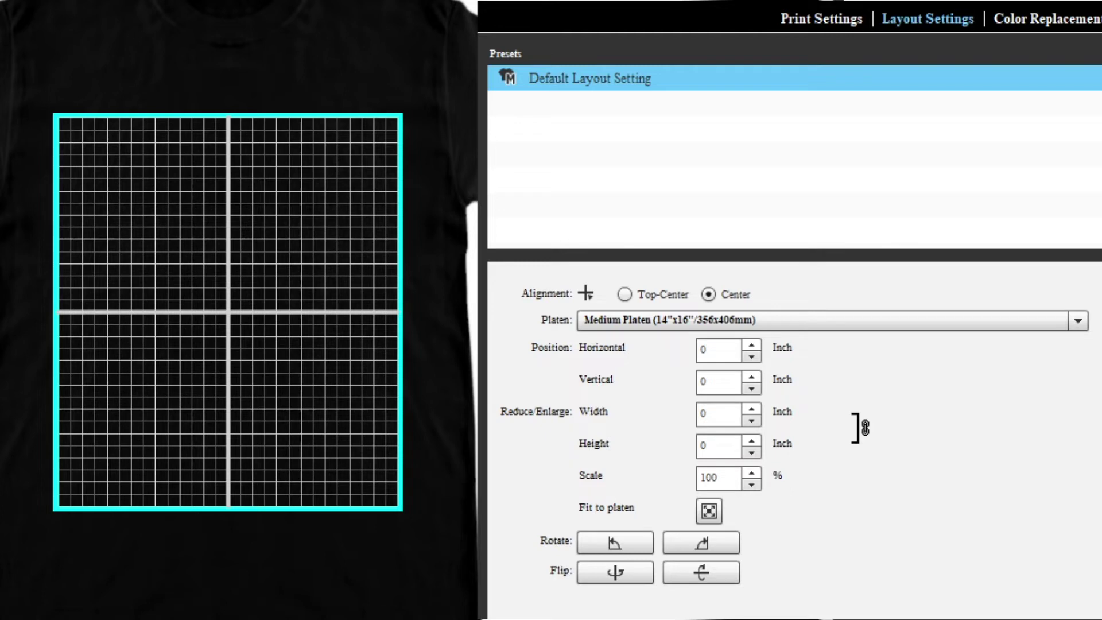
left_click_drag(230, 5, 320, 172)
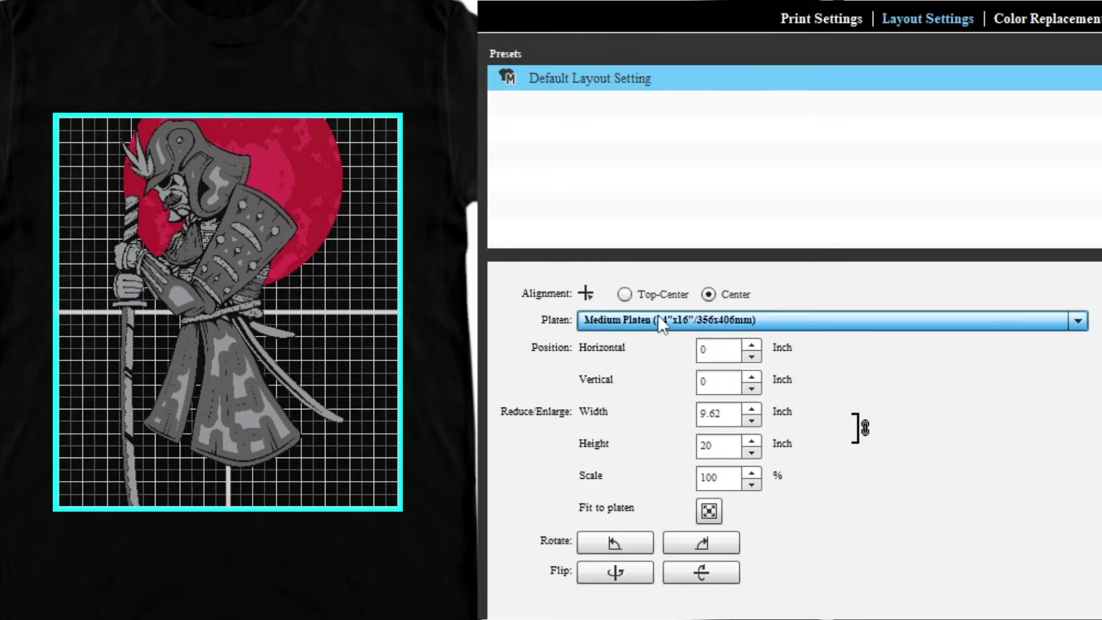
left_click(627, 296)
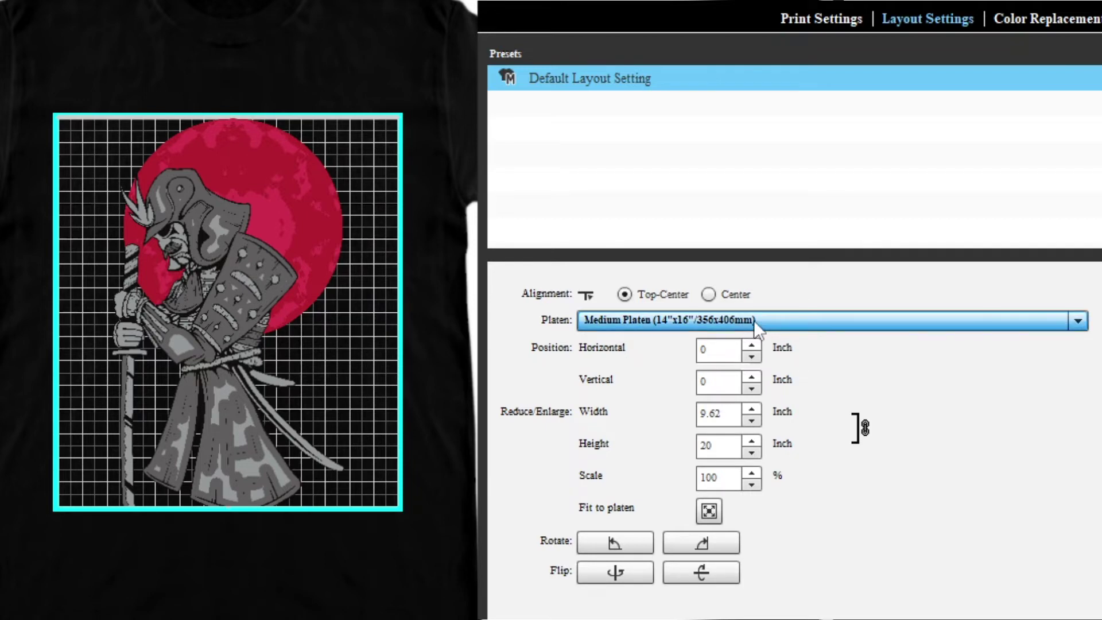
Step: Use the Large Platen (16"x20") and set the artwork height to 15 inches (75% scale)
left_click(624, 319)
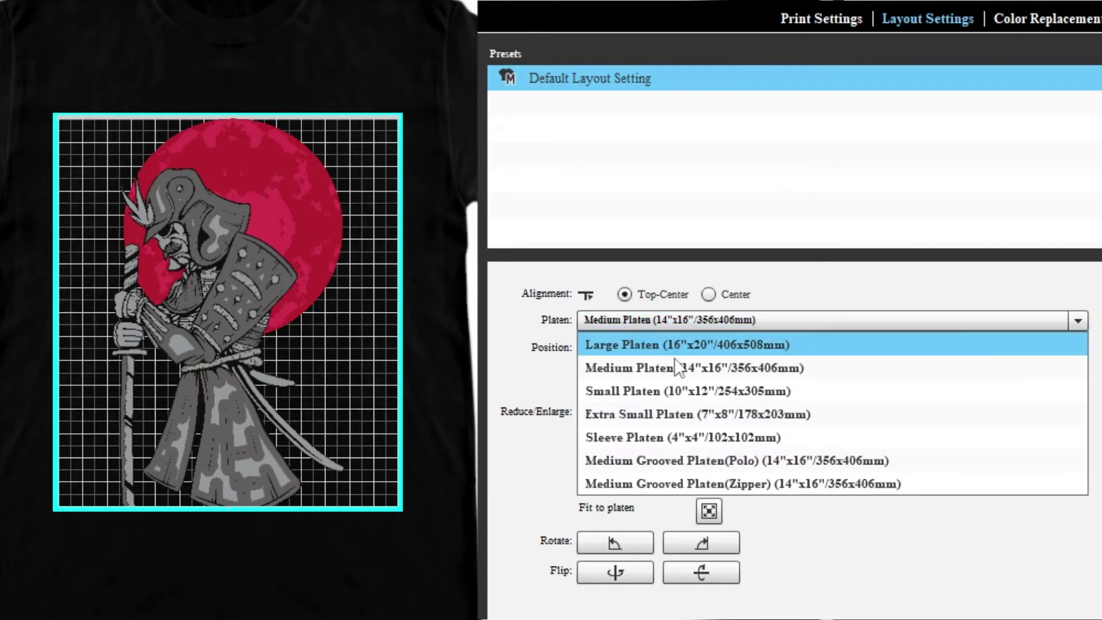
left_click(628, 344)
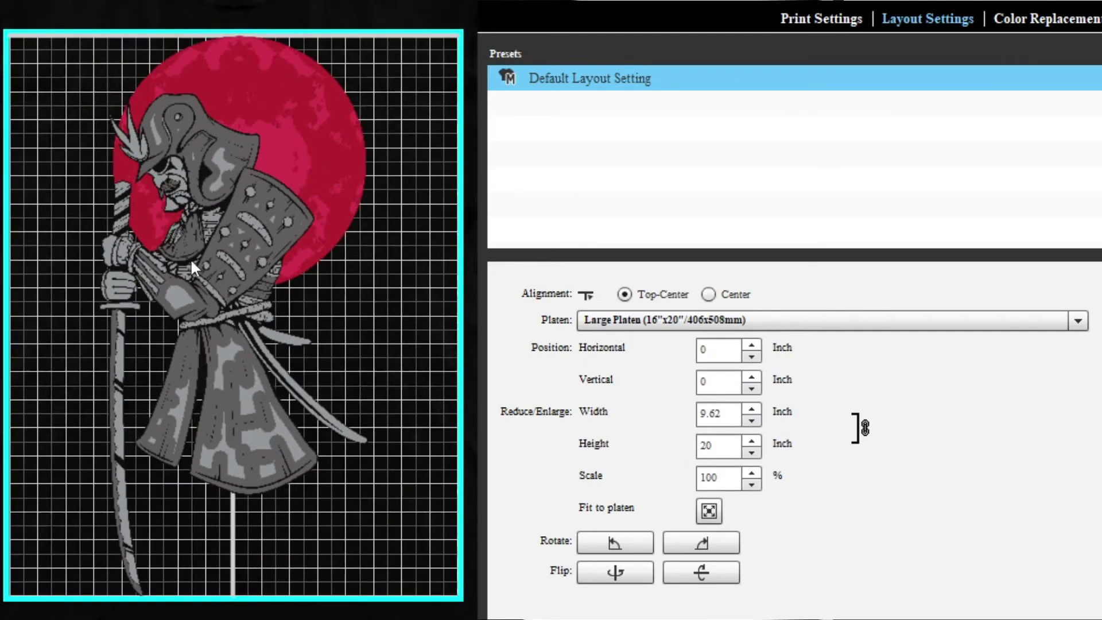
double_click(722, 446)
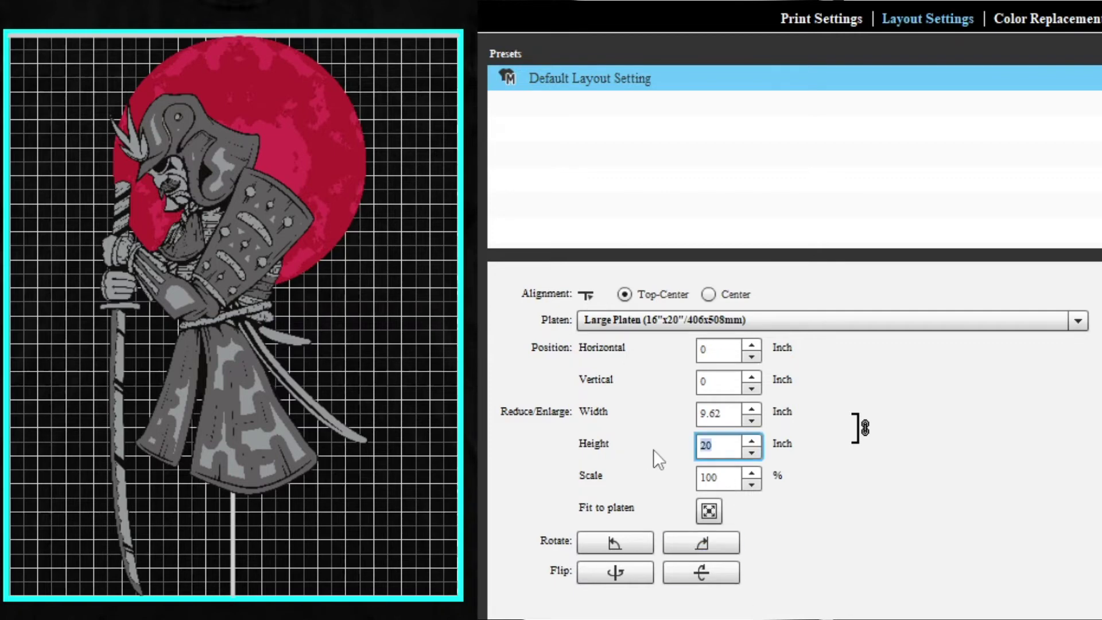
type("15")
key("Return")
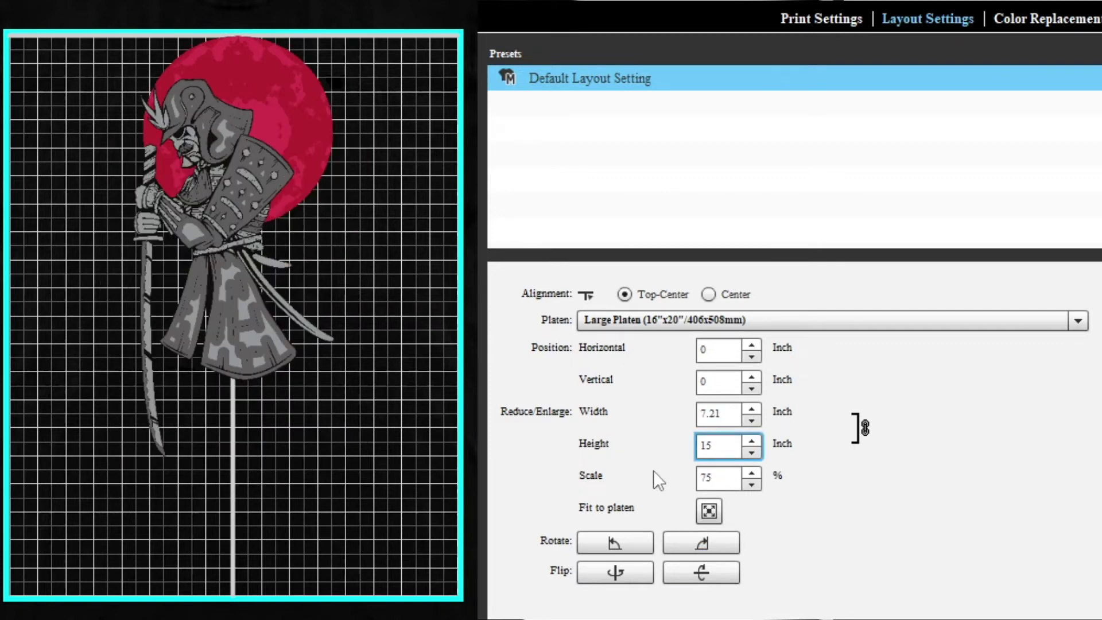
Step: Flip the samurai artwork horizontally
left_click(632, 578)
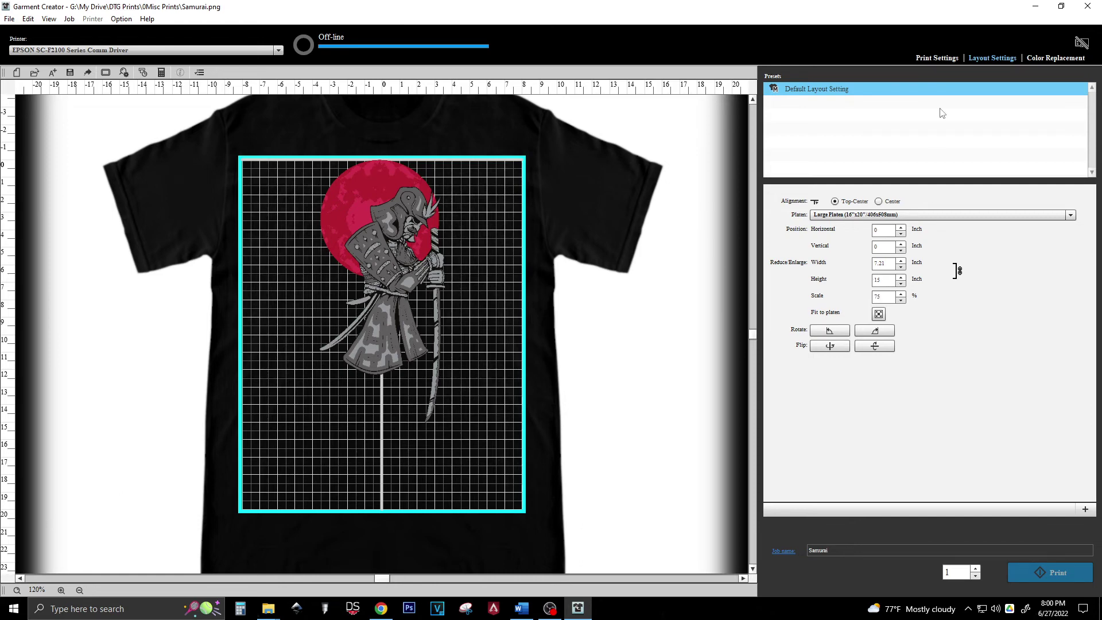
Step: Compare the Light Color and Dark Color T-Shirt presets, then reapply the DTF preset
left_click(938, 58)
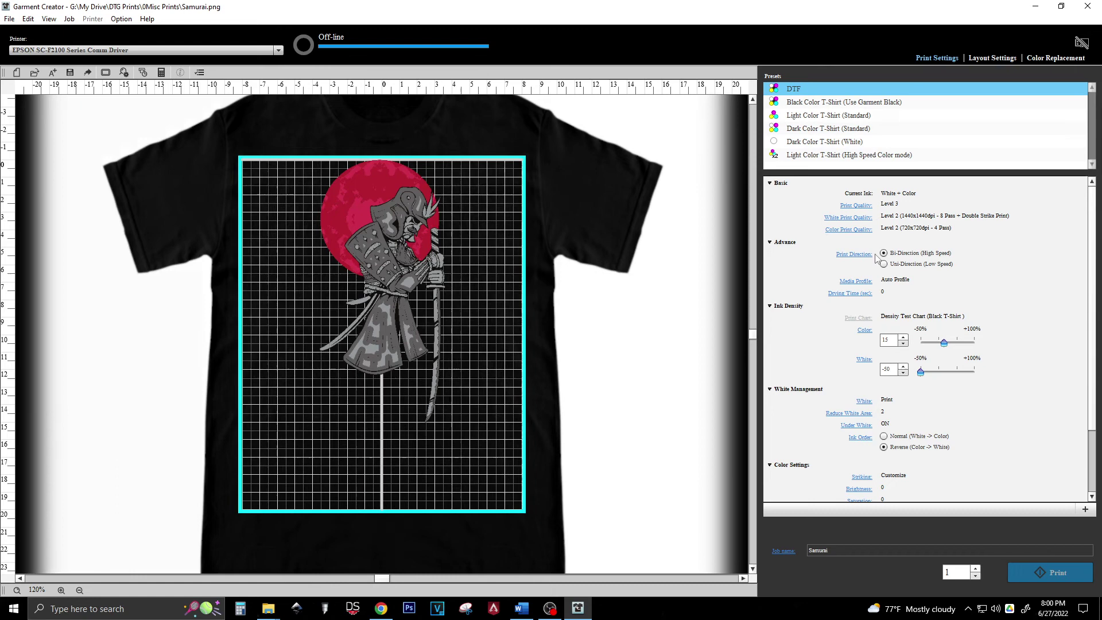
left_click(829, 116)
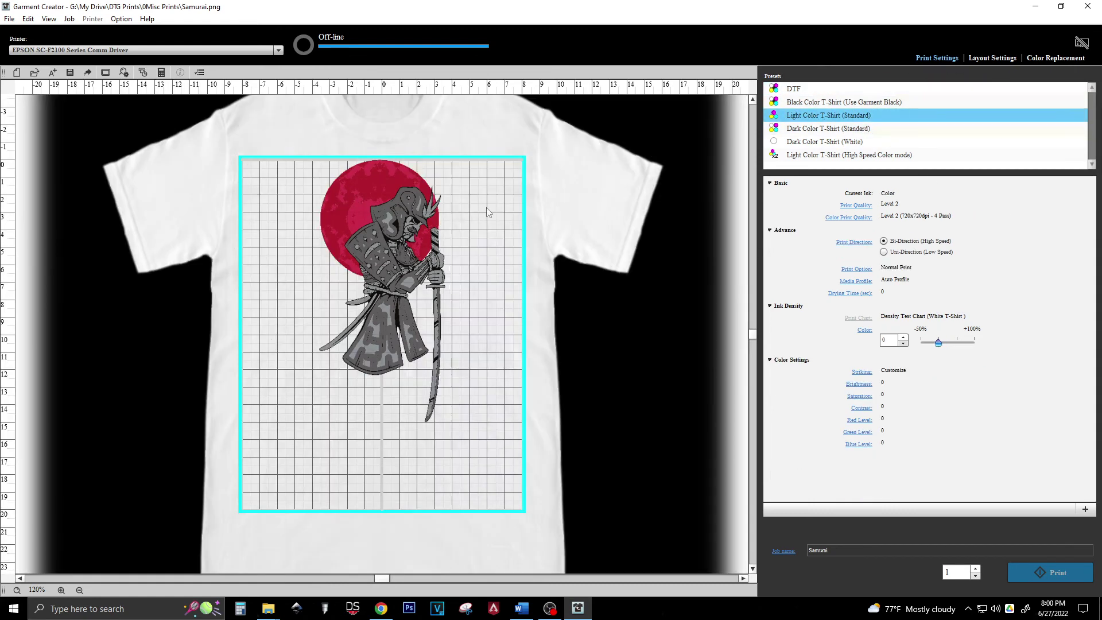
left_click(870, 142)
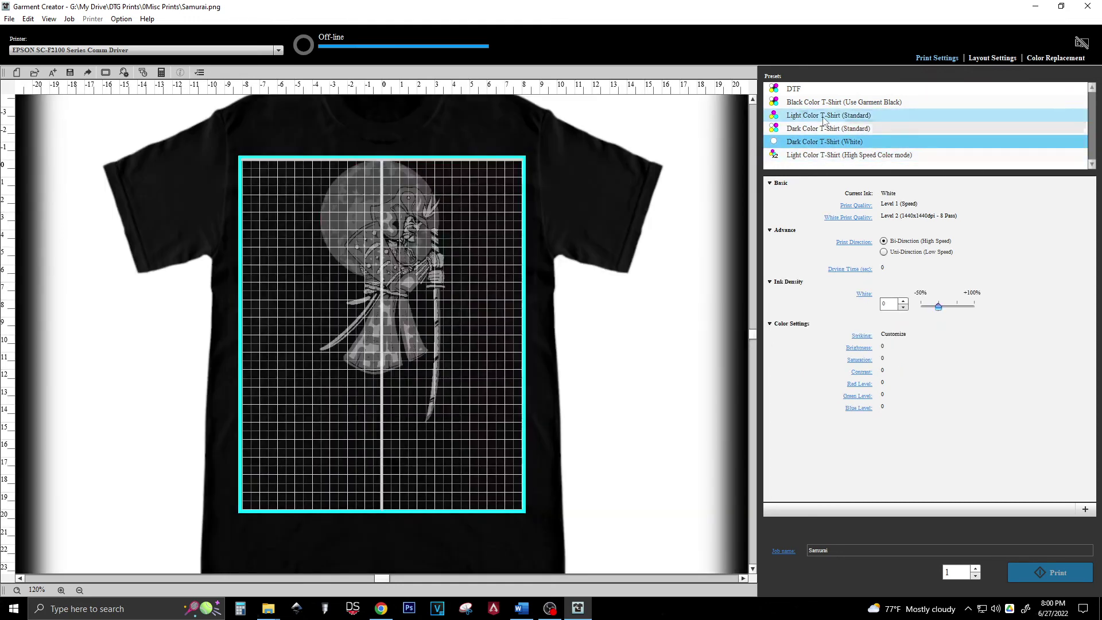
left_click(824, 118)
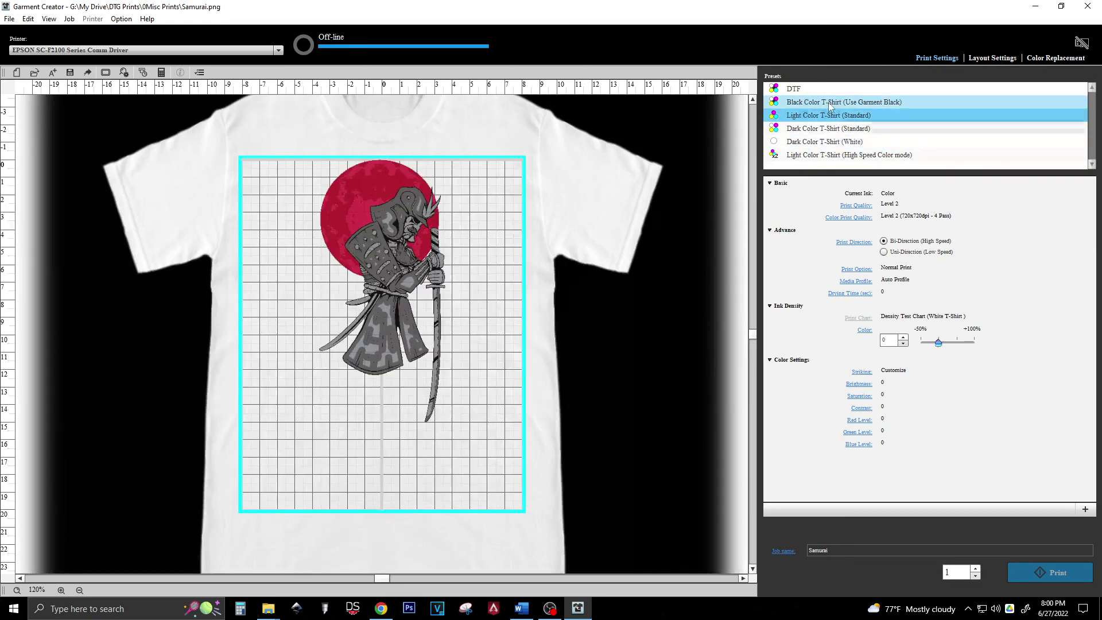
left_click(815, 89)
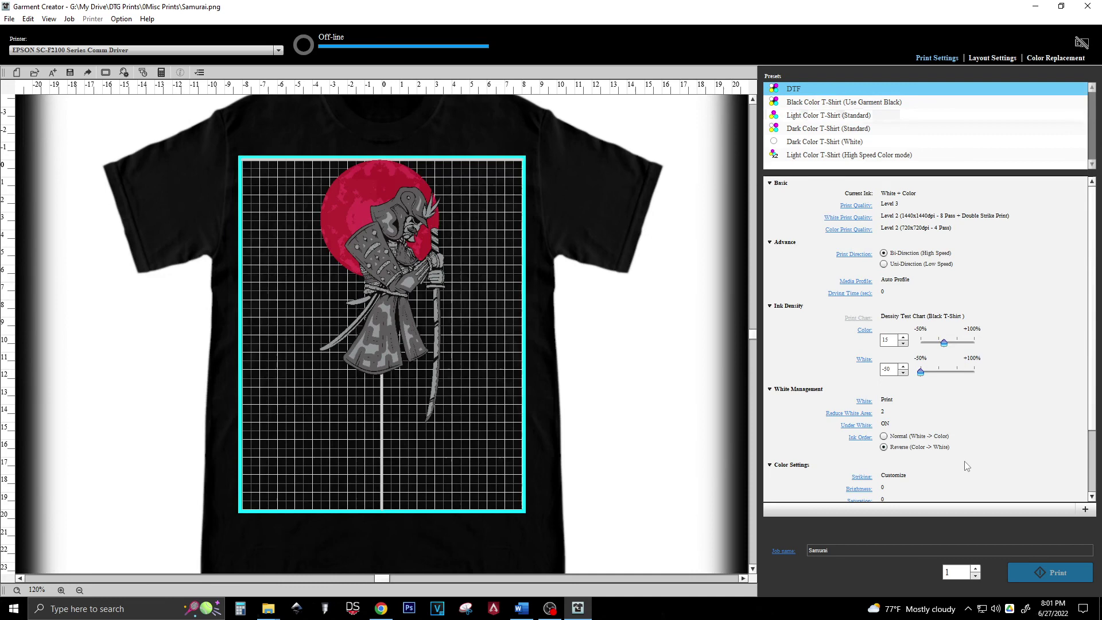